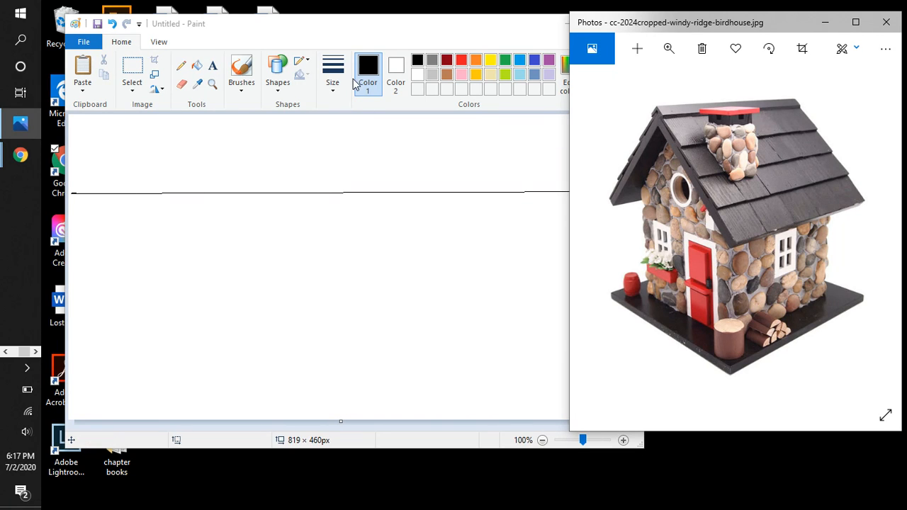
- Position the Paint window beside the birdhouse reference photo, keeping the whole canvas in view
left_click(337, 34)
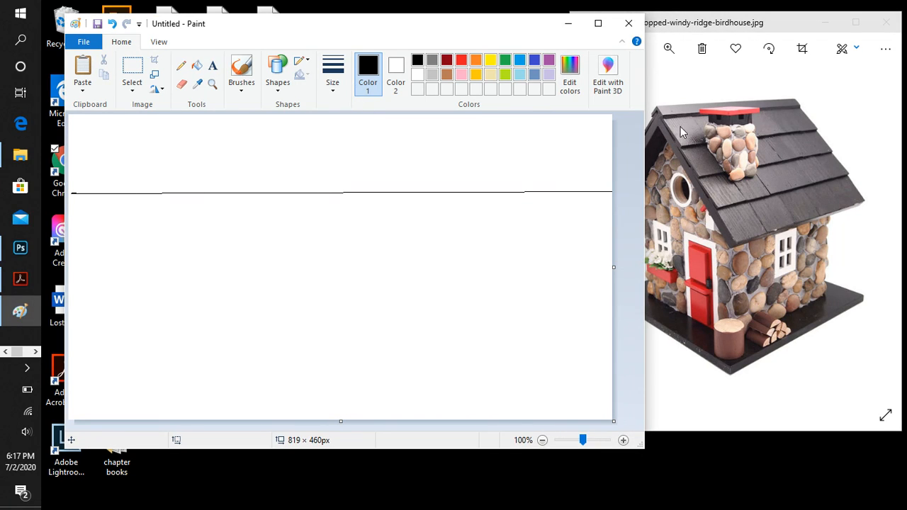
left_click(698, 85)
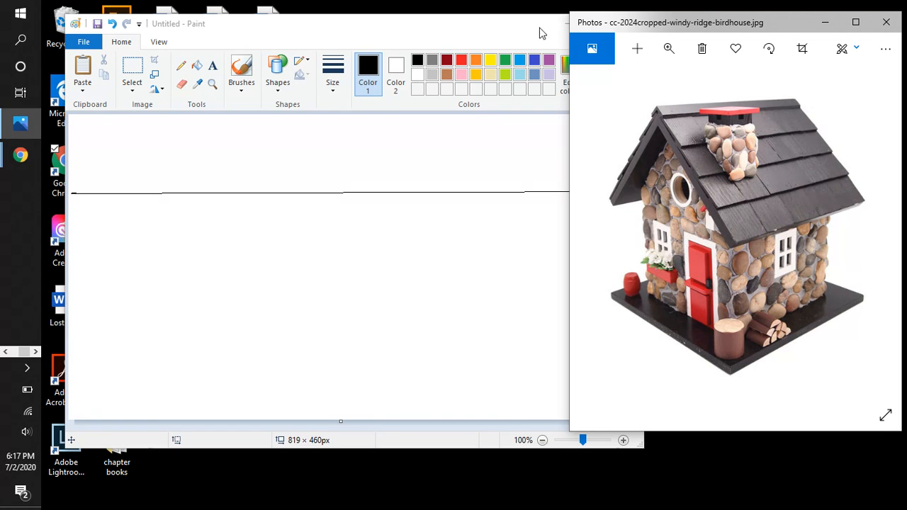
mouse_move(507, 31)
left_mouse_down()
mouse_move(447, 35)
mouse_move(437, 20)
left_mouse_up()
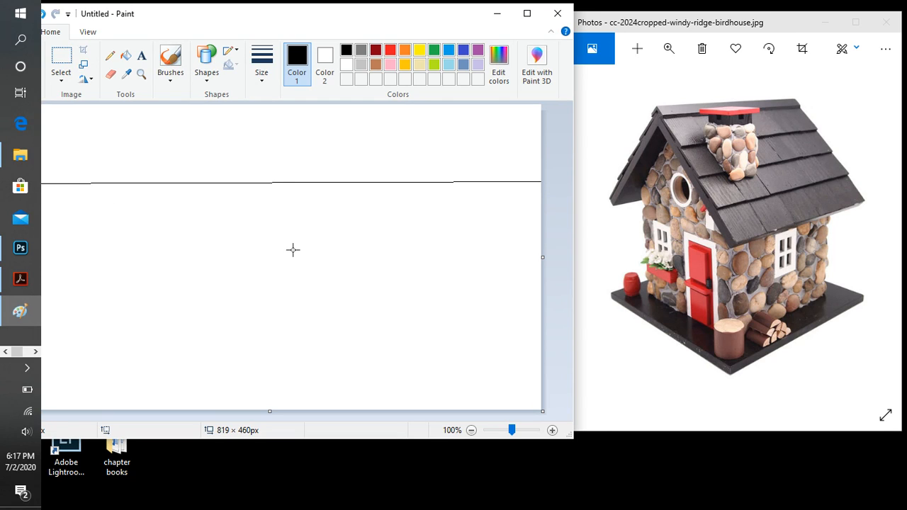
mouse_move(360, 23)
left_mouse_down()
mouse_move(424, 23)
mouse_move(410, 25)
left_mouse_up()
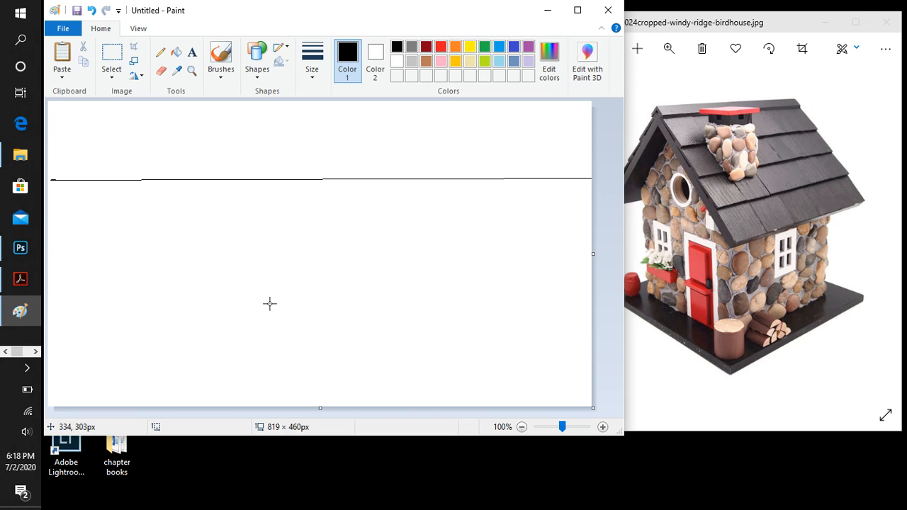
- Draw the base platform in two-point perspective below the horizon, running its front and back edges to the vanishing points at both horizon ends
left_click_drag(270, 310, 602, 177)
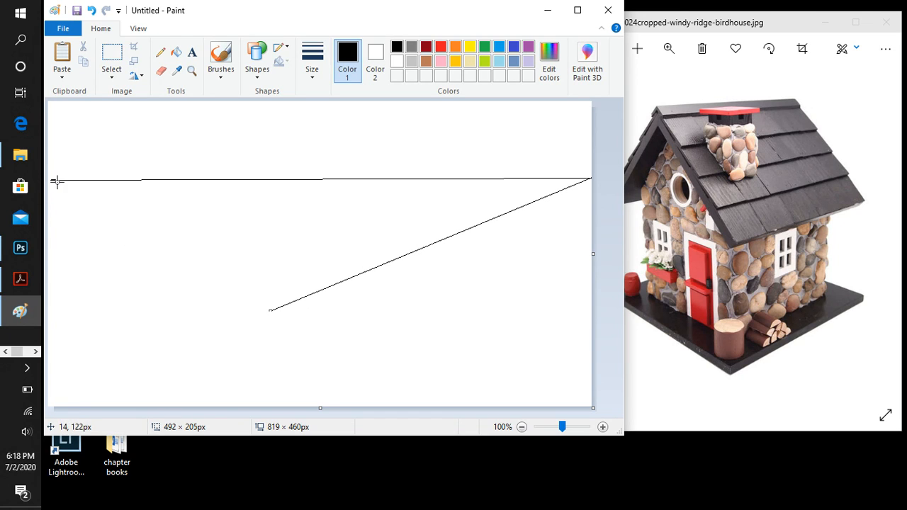
left_click_drag(50, 180, 270, 309)
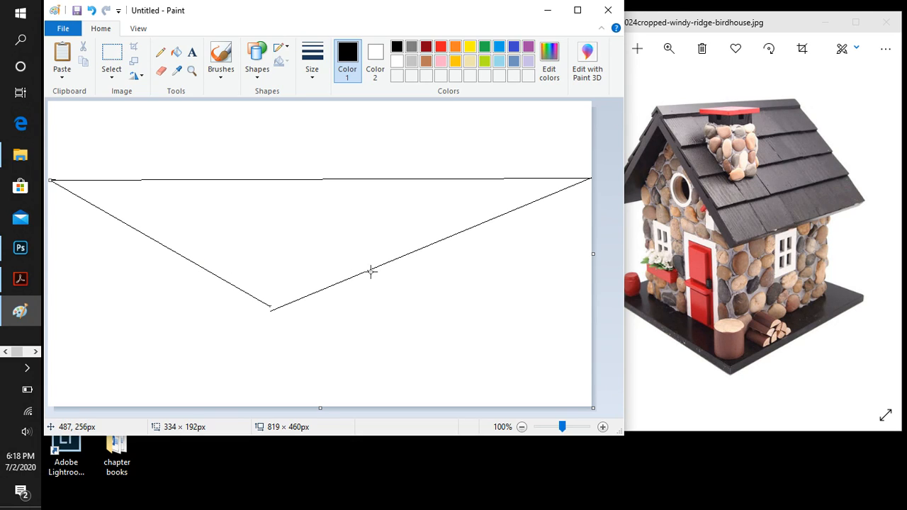
left_click_drag(367, 270, 48, 183)
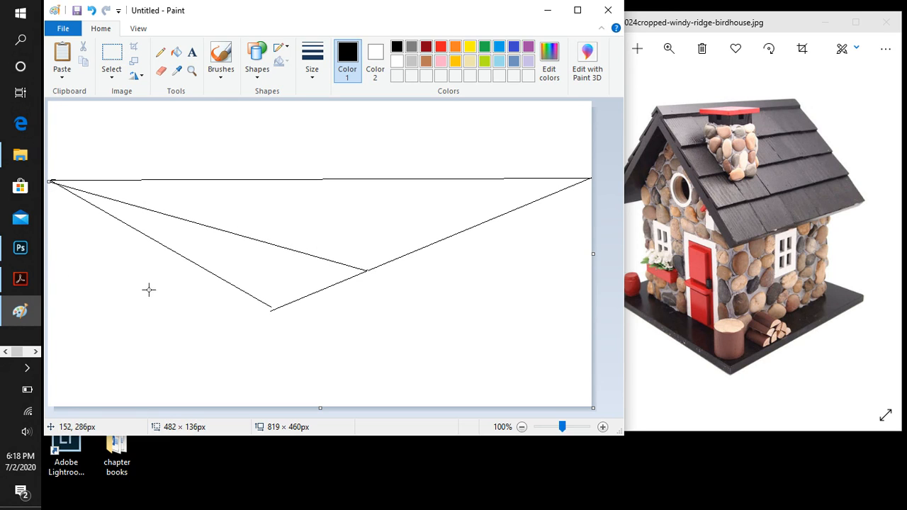
mouse_move(210, 273)
left_mouse_down()
mouse_move(510, 211)
mouse_move(597, 174)
mouse_move(588, 177)
left_mouse_up()
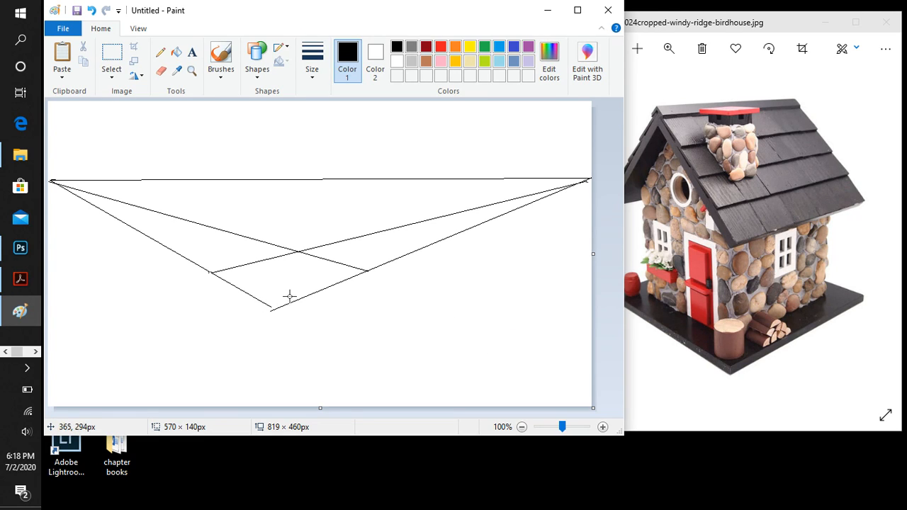
left_click_drag(277, 299, 279, 249)
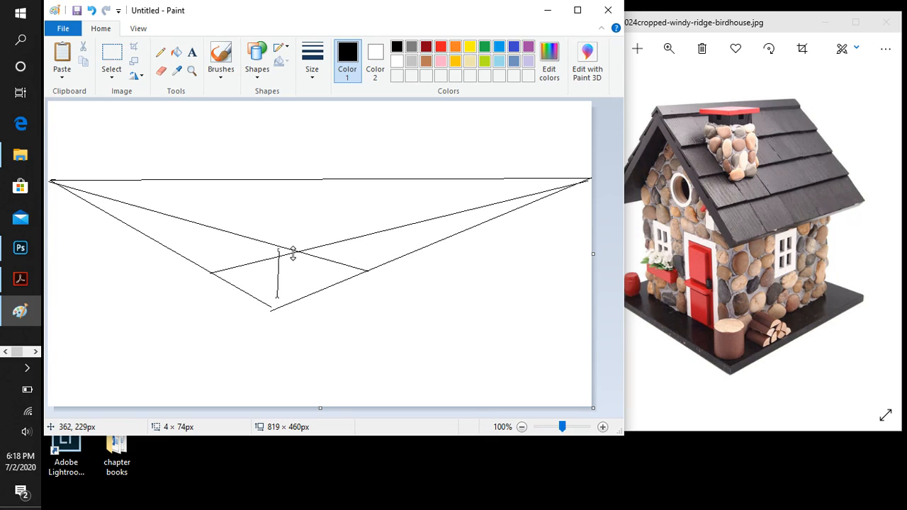
left_click_drag(277, 305, 273, 290)
left_click(93, 11)
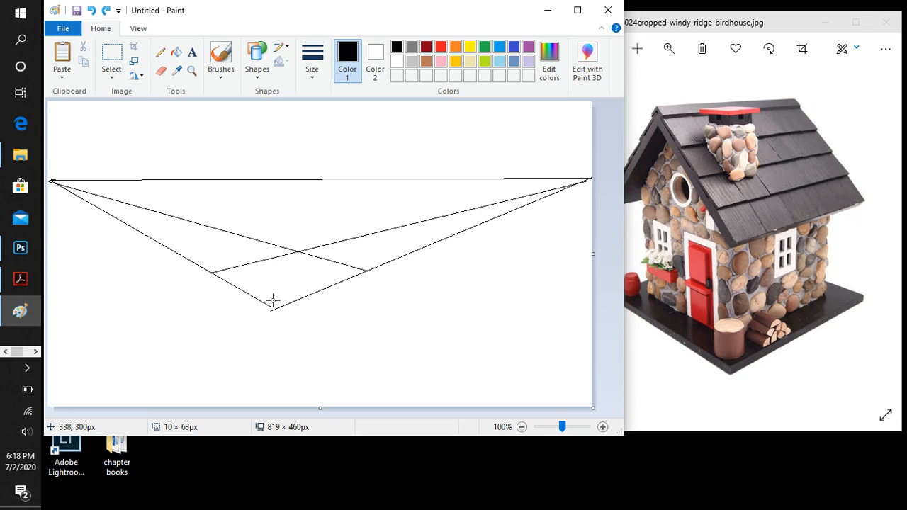
left_click_drag(276, 301, 277, 267)
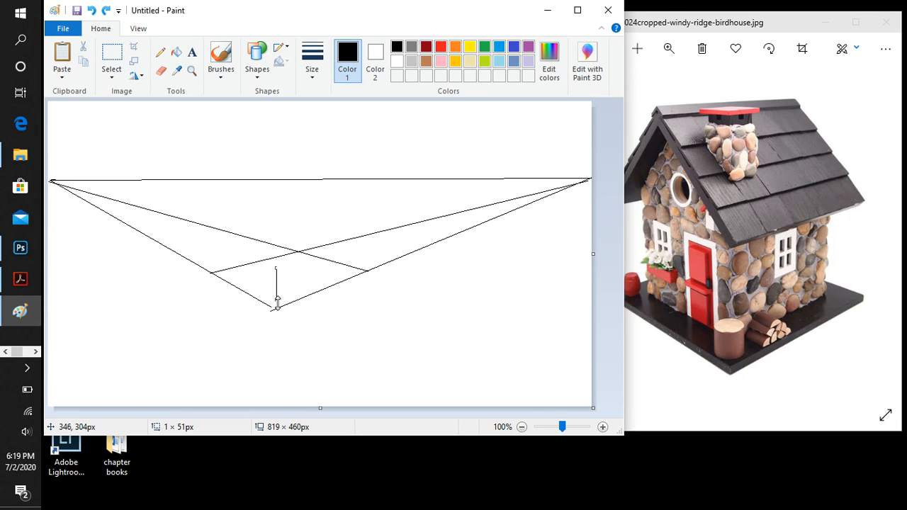
left_click(93, 12)
- Draw the house's vertical front corner above the base's front corner and connect its upper and lower ends to both vanishing points
mouse_move(271, 240)
left_mouse_down()
mouse_move(277, 314)
mouse_move(272, 290)
mouse_move(271, 301)
left_mouse_up()
left_click(295, 257)
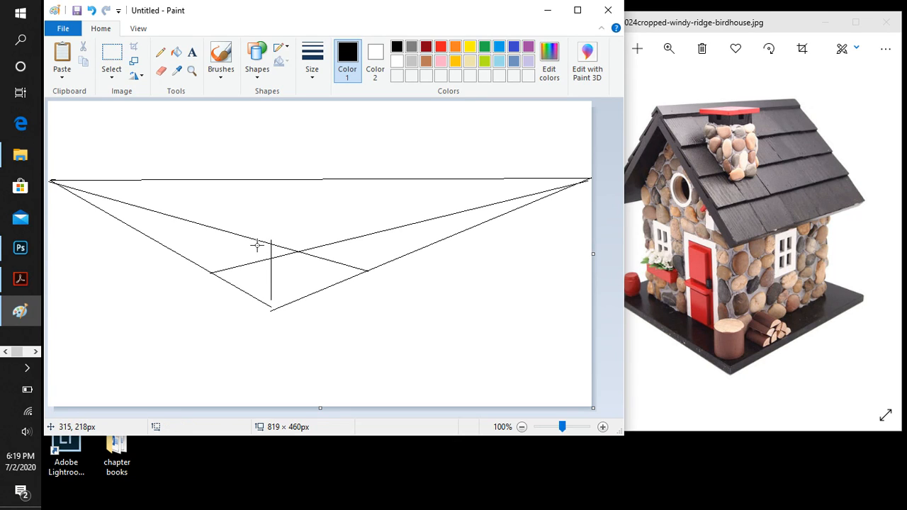
left_click_drag(271, 241, 589, 179)
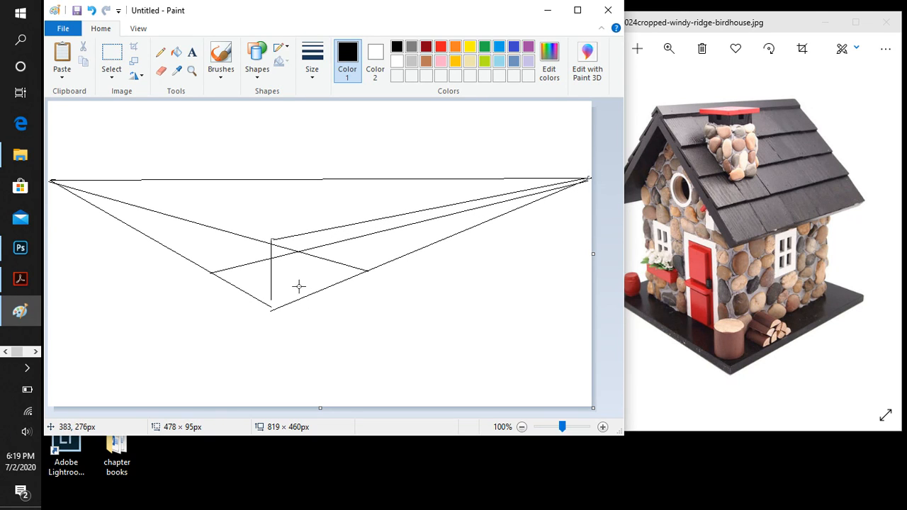
left_click_drag(270, 297, 588, 179)
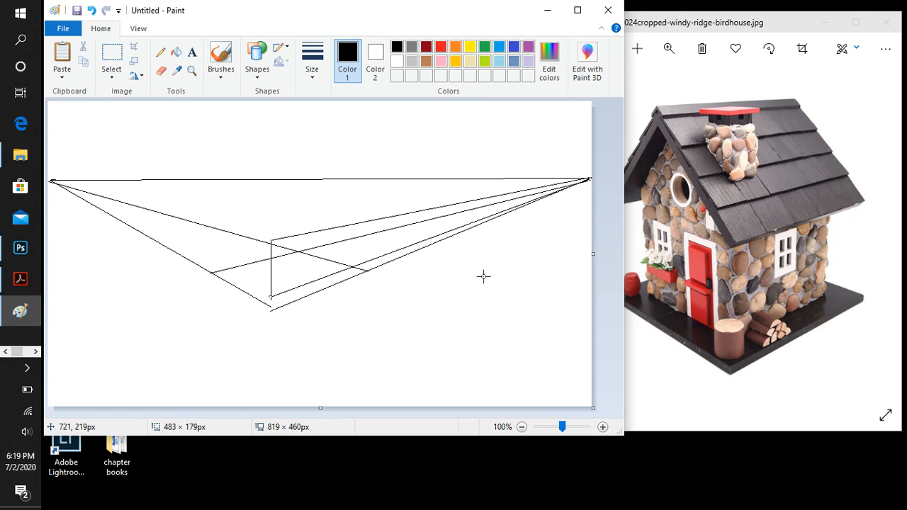
left_click(237, 286)
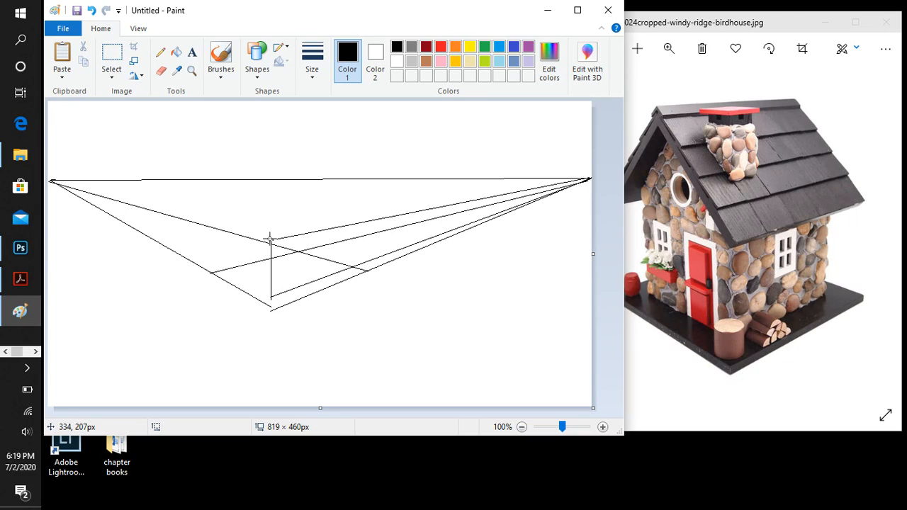
left_click_drag(270, 241, 50, 183)
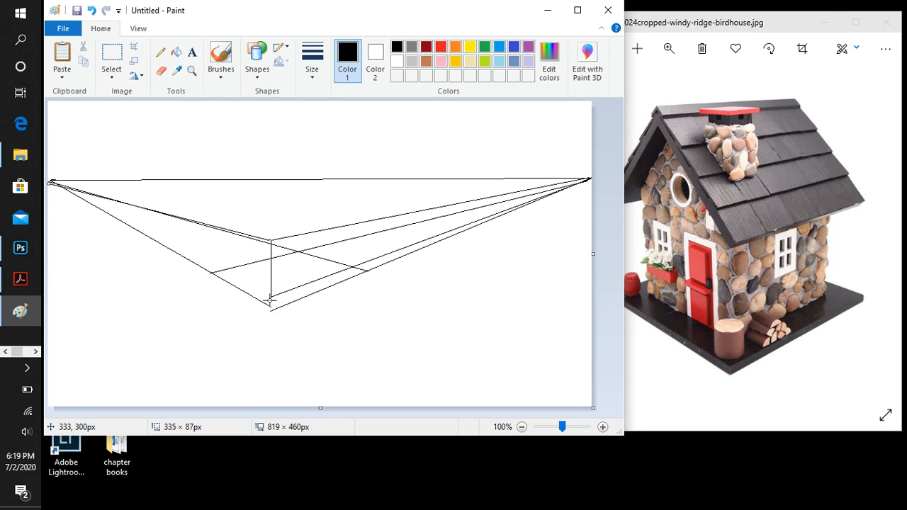
mouse_move(270, 295)
left_mouse_down()
mouse_move(116, 238)
mouse_move(57, 199)
mouse_move(50, 182)
left_mouse_up()
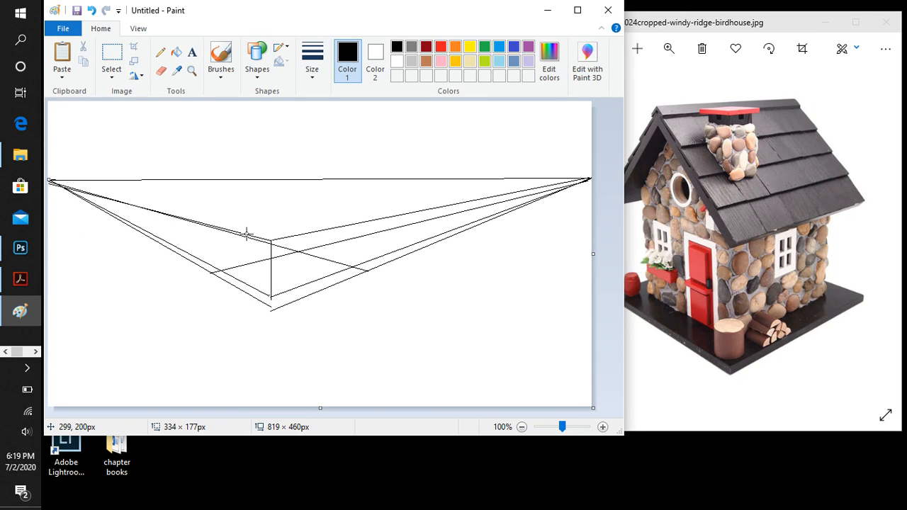
left_click_drag(247, 234, 245, 284)
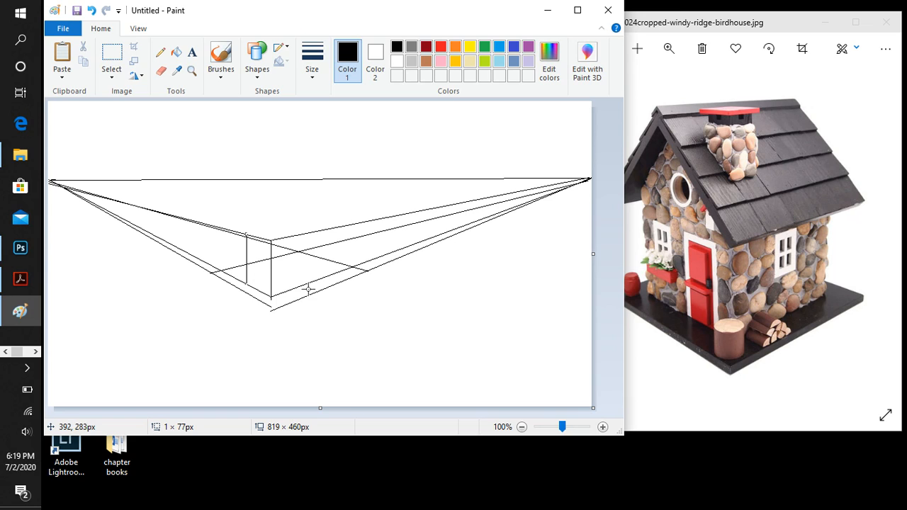
left_click_drag(314, 280, 312, 236)
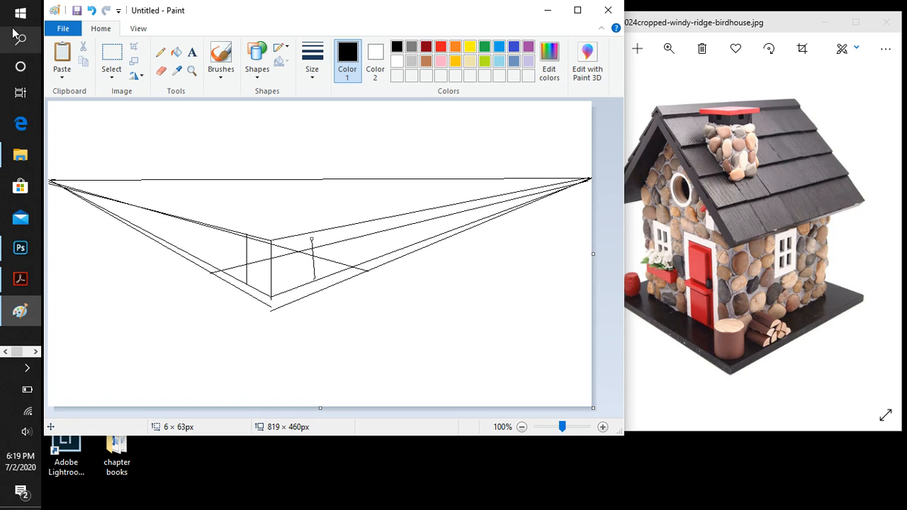
left_click(92, 11)
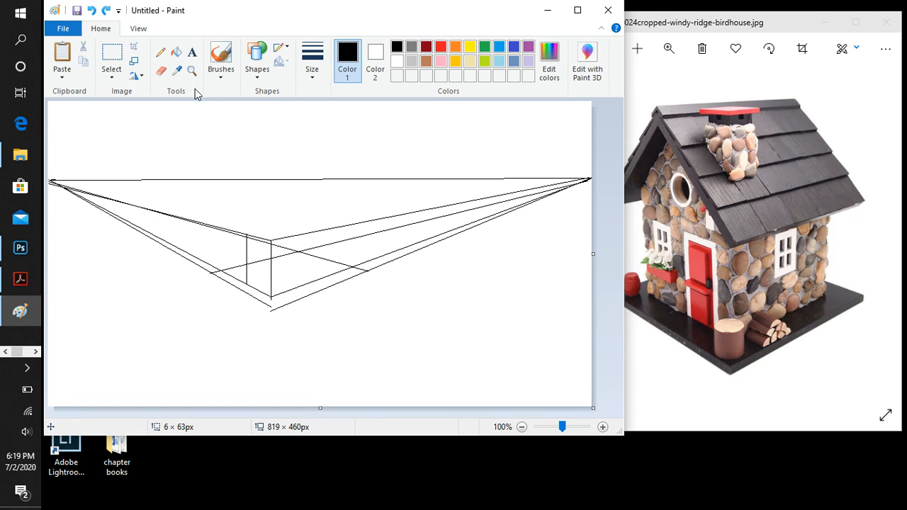
left_click(92, 11)
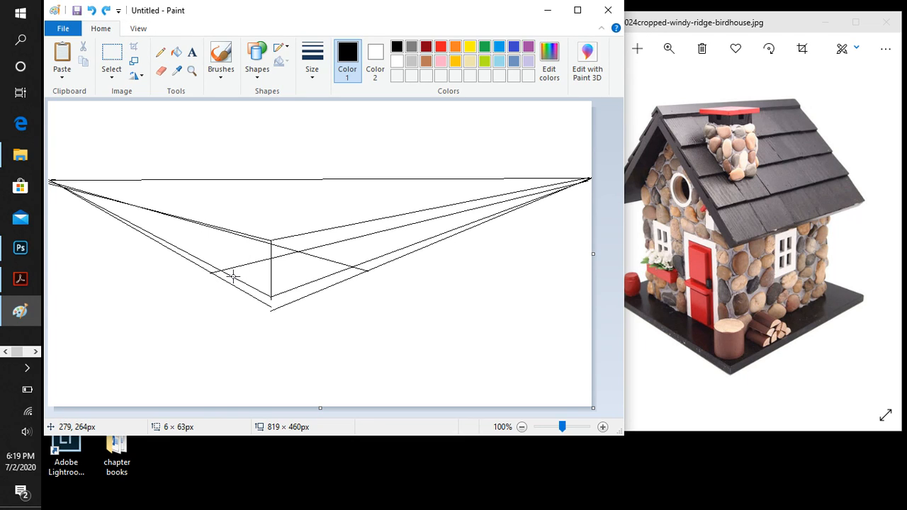
- Close off both walls with vertical edges about 70 px high, one on each side of the front corner
left_click_drag(233, 277, 233, 231)
left_click_drag(338, 273, 336, 227)
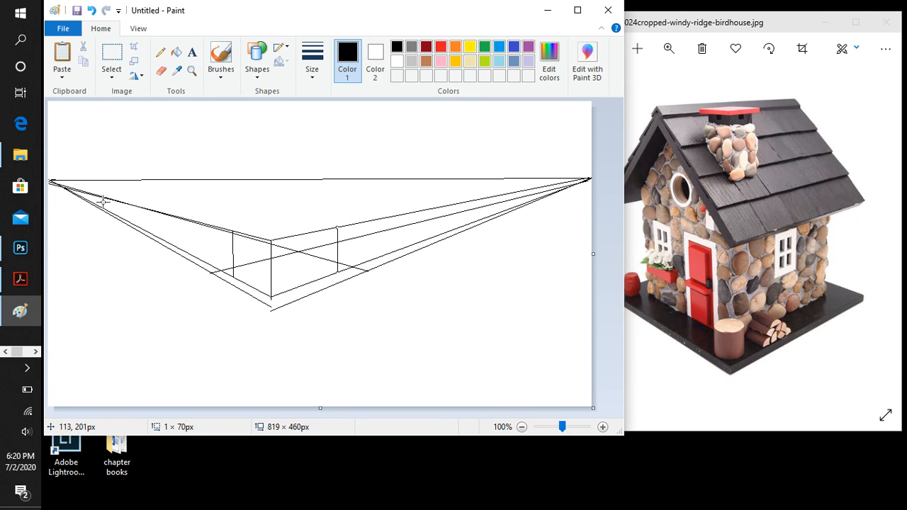
- Erase the perspective guide lines just outside the house and the base lines crossing the two walls
left_click(161, 70)
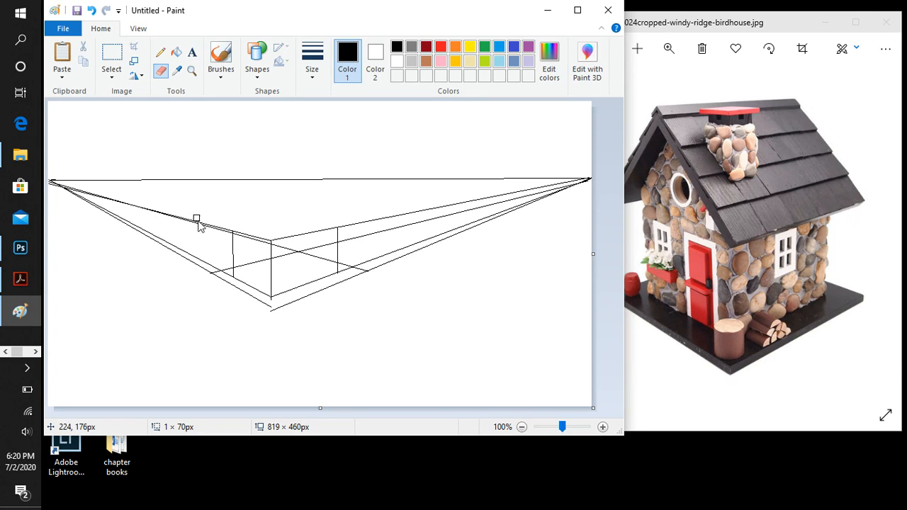
left_click_drag(228, 231, 135, 205)
mouse_move(219, 269)
left_mouse_down()
mouse_move(212, 263)
mouse_move(178, 290)
mouse_move(188, 271)
mouse_move(169, 244)
left_mouse_up()
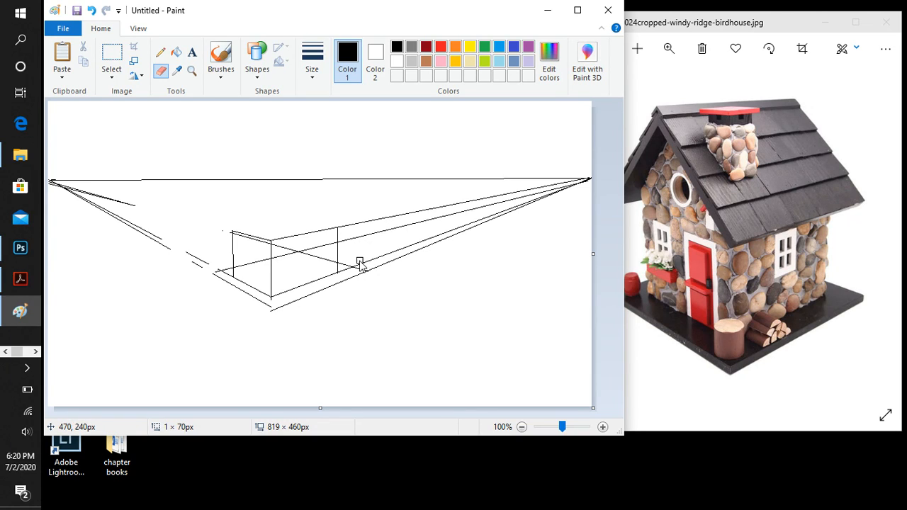
left_click_drag(359, 263, 379, 265)
left_click_drag(342, 227, 347, 248)
mouse_move(216, 267)
left_mouse_down()
mouse_move(181, 258)
mouse_move(150, 226)
left_mouse_up()
left_click_drag(268, 262, 237, 266)
mouse_move(329, 263)
left_mouse_down()
mouse_move(302, 251)
mouse_move(276, 259)
left_mouse_up()
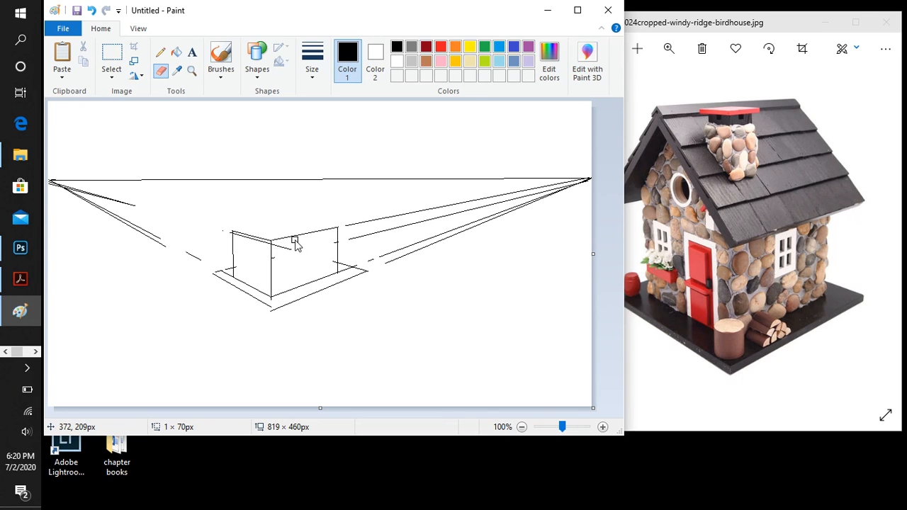
left_click_drag(288, 246, 281, 248)
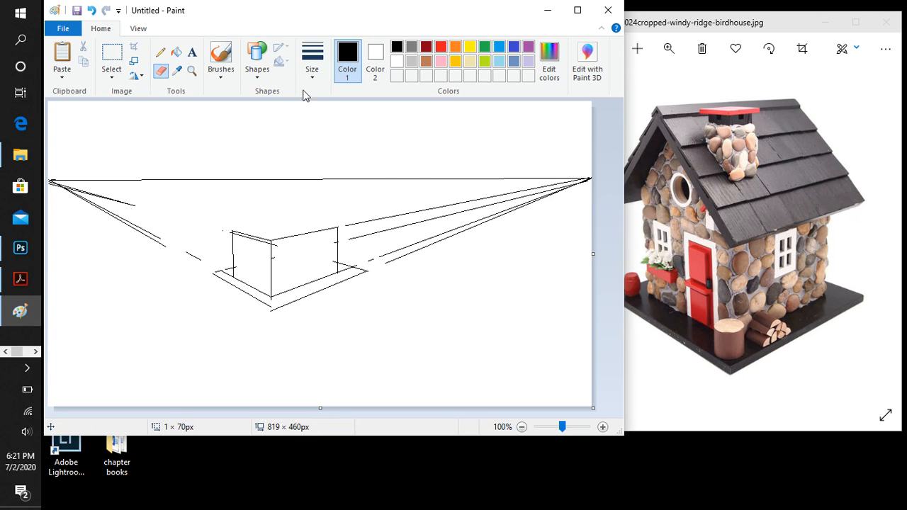
- Switch from erasing to drawing with the Line shape
left_click(259, 57)
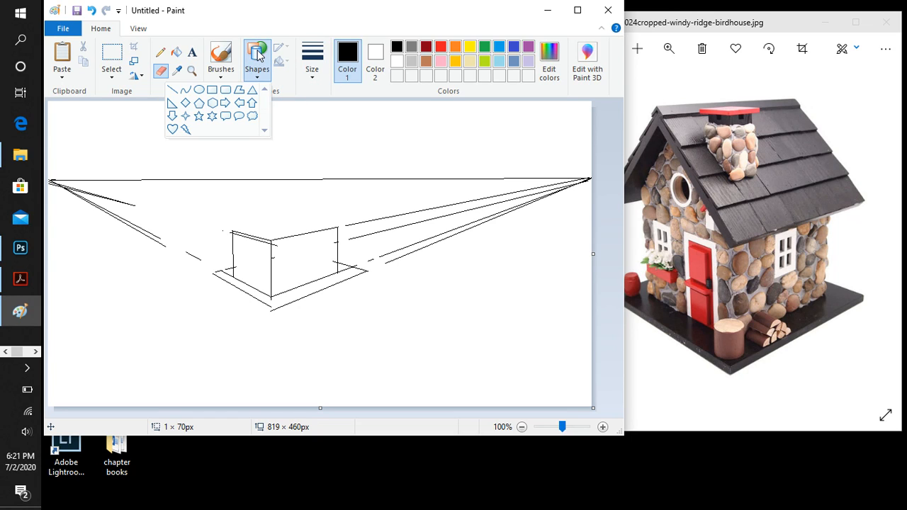
left_click(174, 92)
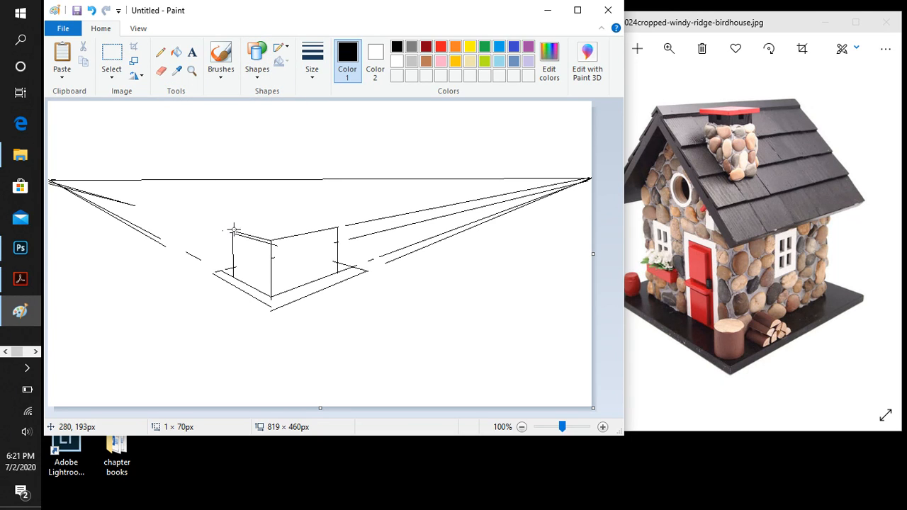
left_click_drag(234, 230, 277, 284)
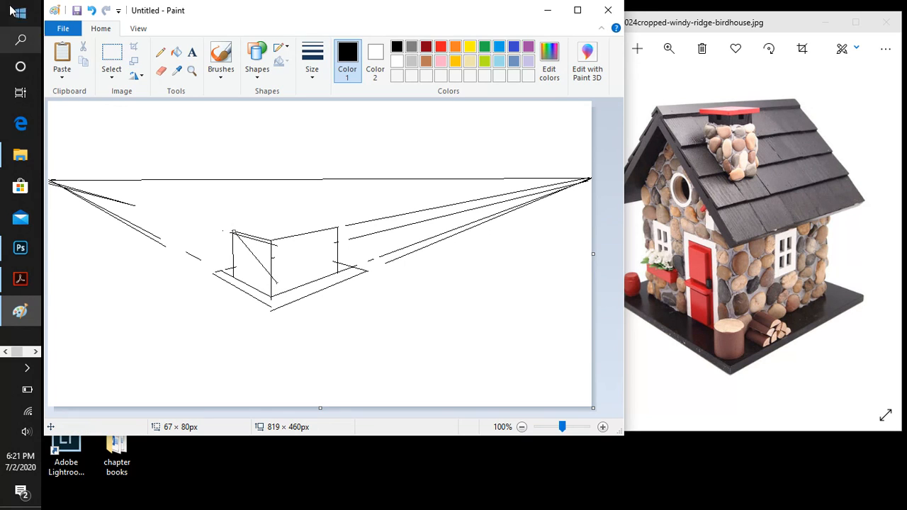
left_click(91, 10)
scroll(182, 169, "up", 1, "ctrl")
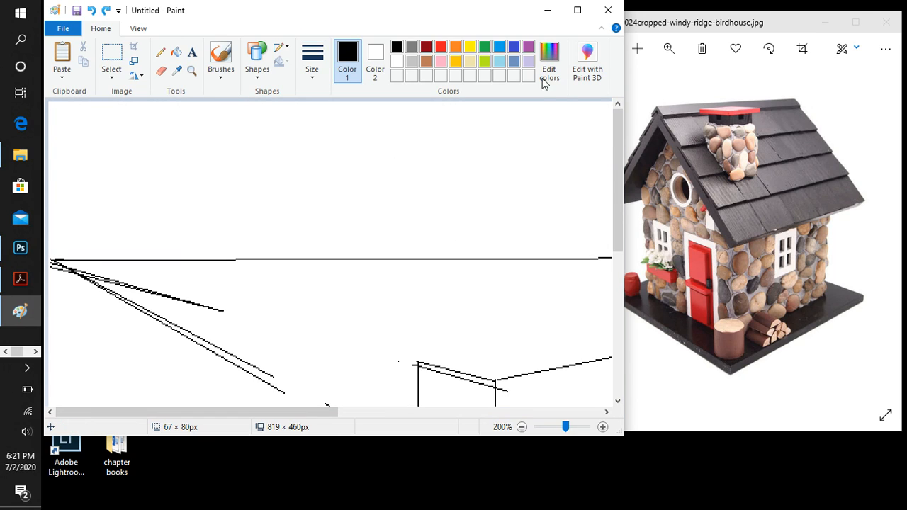
left_click_drag(297, 349, 347, 311)
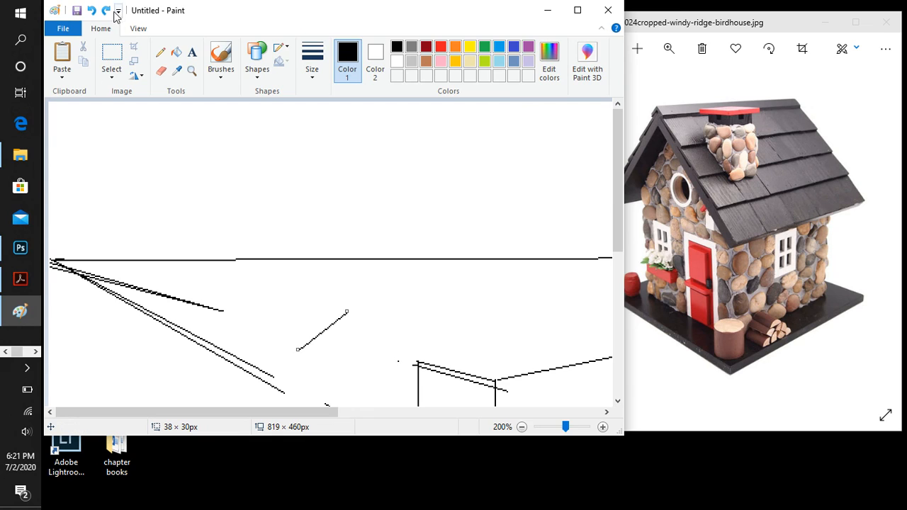
left_click(91, 11)
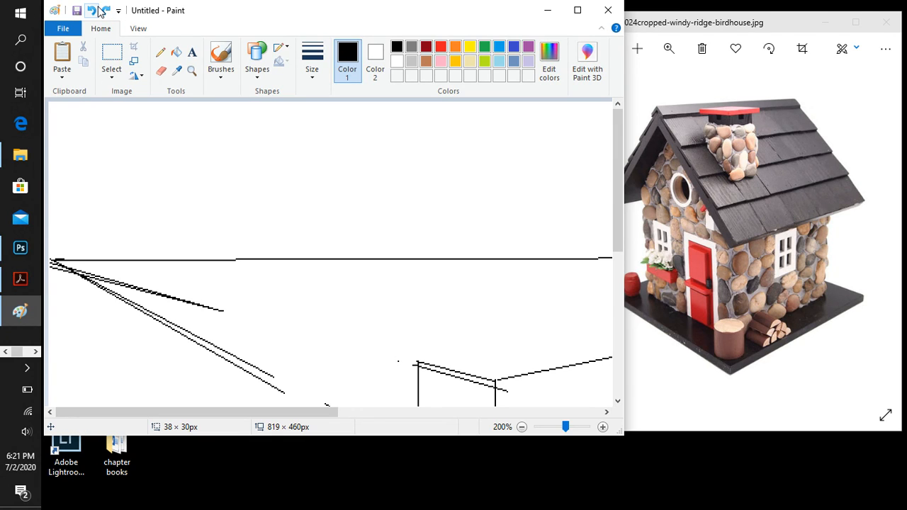
left_click(145, 30)
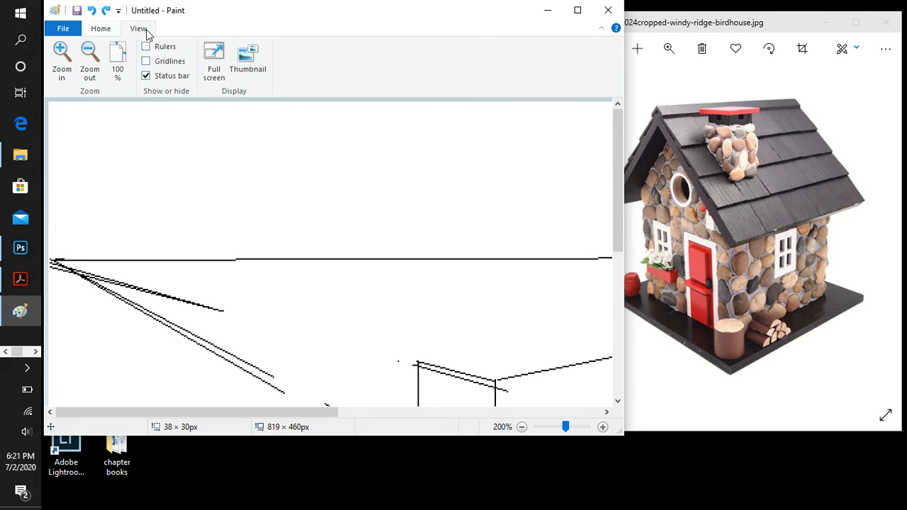
left_click(102, 71)
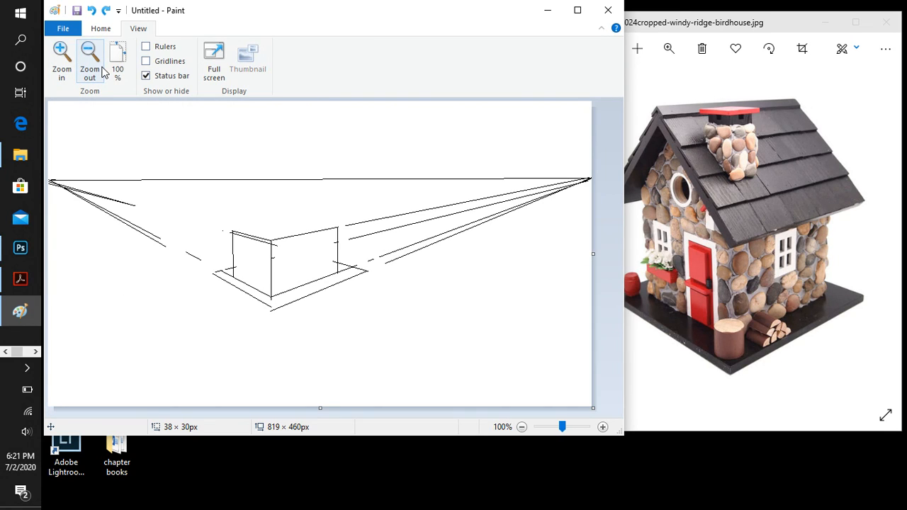
- Draw two crossing diagonals from corner to corner on the narrower left wall to find its centre
mouse_move(234, 231)
left_mouse_down()
mouse_move(271, 296)
mouse_move(271, 235)
mouse_move(238, 276)
left_mouse_up()
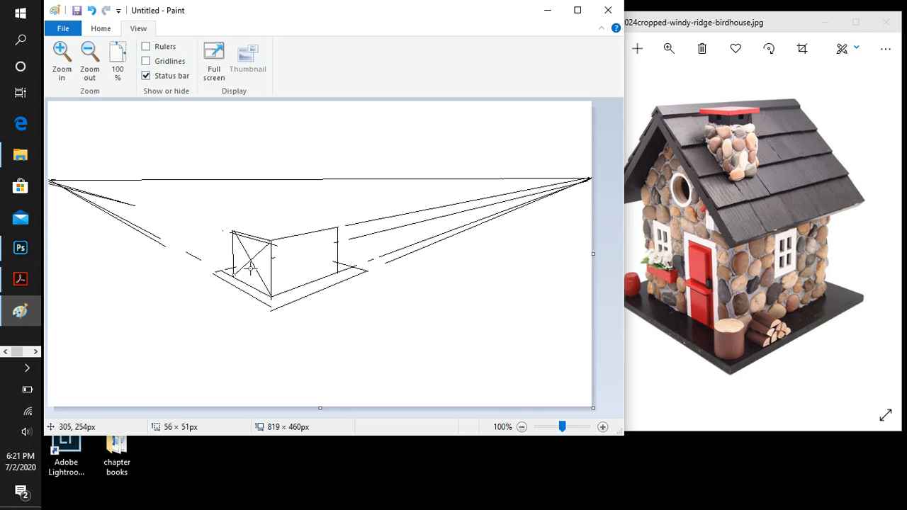
- Build a gable over the narrower wall around a centre line about 73 px high, and run a ridge guide above it to the right vanishing point
left_click(227, 133)
mouse_move(249, 260)
left_mouse_down()
mouse_move(249, 206)
mouse_move(240, 225)
mouse_move(251, 211)
left_mouse_up()
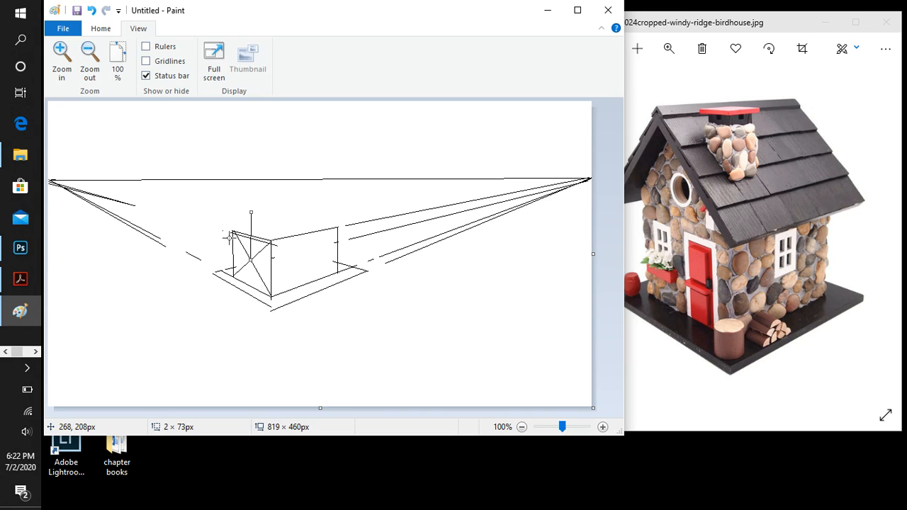
left_click_drag(235, 228, 251, 211)
mouse_move(249, 198)
left_mouse_down()
mouse_move(592, 167)
mouse_move(583, 165)
mouse_move(591, 175)
left_mouse_up()
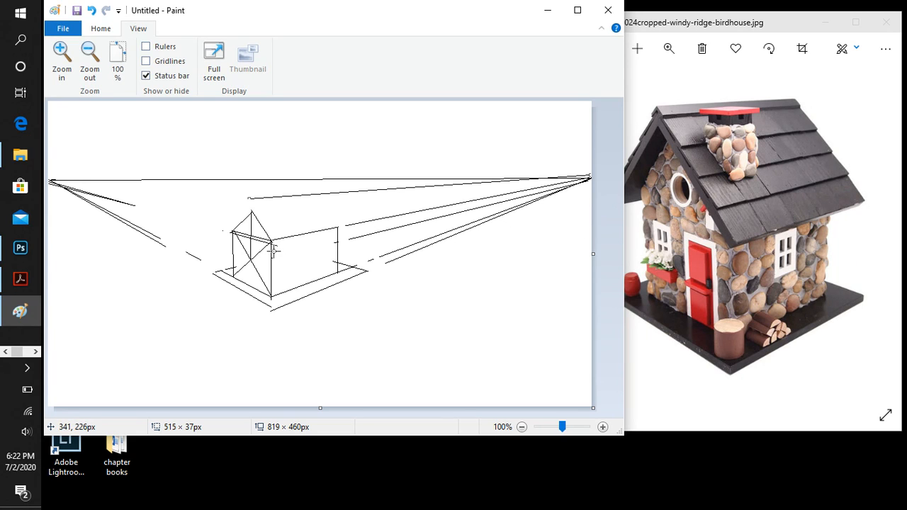
left_click_drag(270, 250, 347, 236)
mouse_move(346, 238)
left_mouse_down()
mouse_move(485, 197)
mouse_move(545, 201)
mouse_move(588, 177)
left_mouse_up()
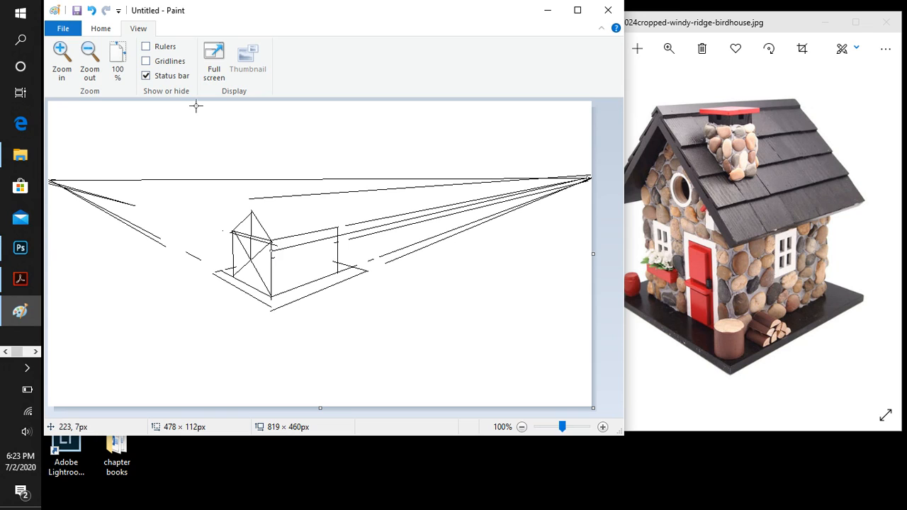
left_click(92, 10)
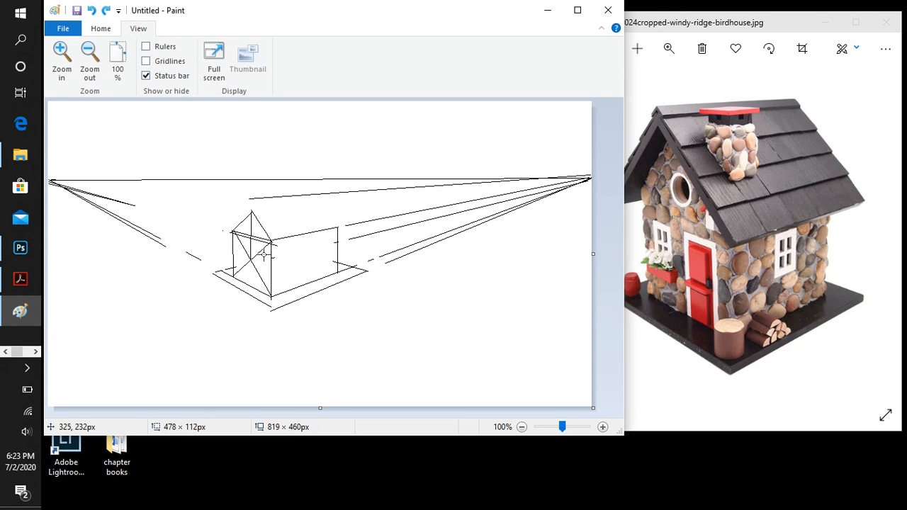
- Run two eave guides to the right vanishing point and outline the overhanging roof with sloping edges at the front and far end
mouse_move(262, 252)
left_mouse_down()
mouse_move(401, 236)
mouse_move(559, 175)
mouse_move(611, 188)
mouse_move(593, 179)
left_mouse_up()
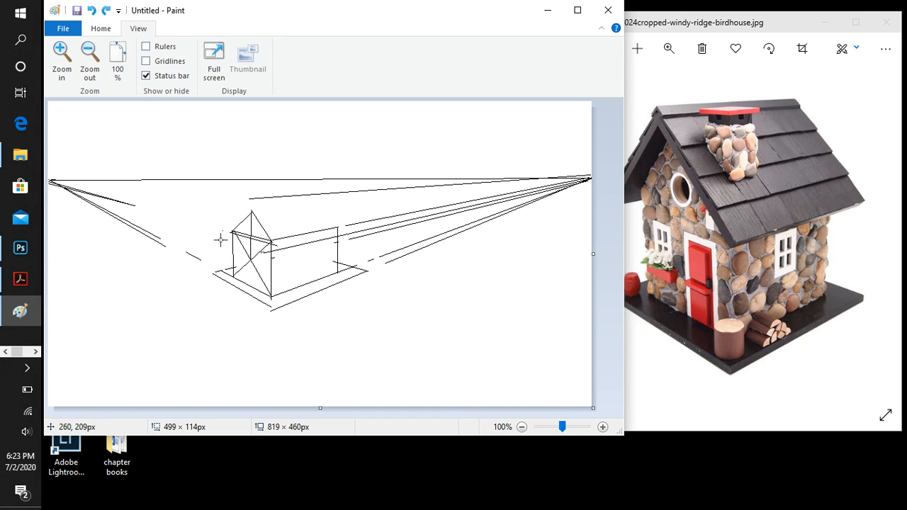
left_click_drag(220, 240, 592, 176)
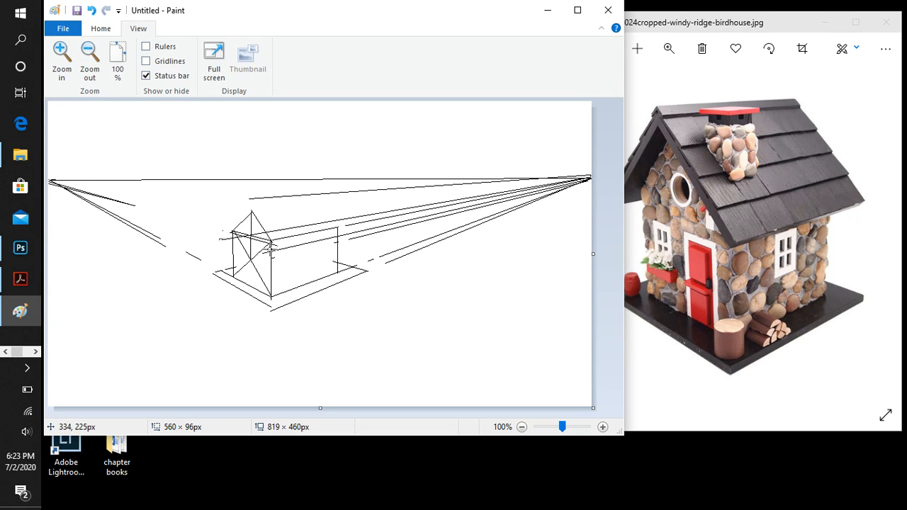
left_click_drag(266, 257, 239, 203)
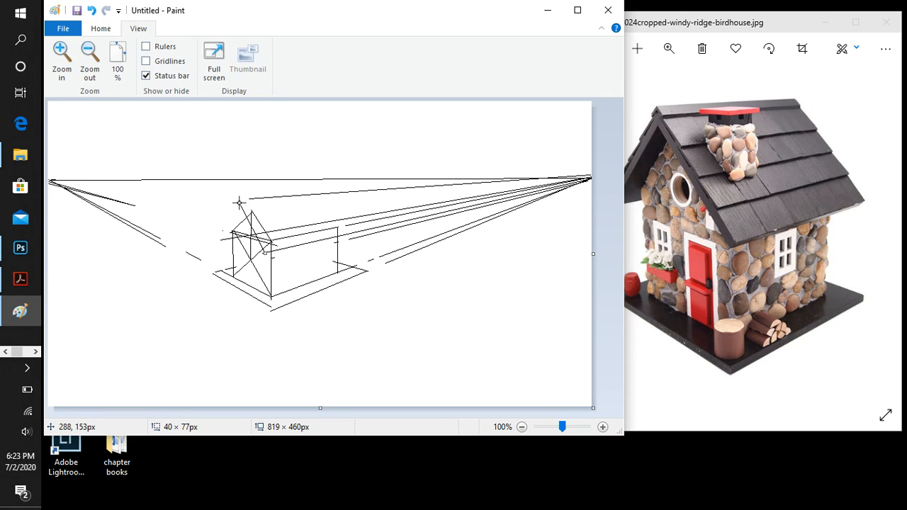
mouse_move(220, 239)
left_mouse_down()
mouse_move(242, 189)
mouse_move(239, 204)
mouse_move(271, 199)
mouse_move(239, 200)
left_mouse_up()
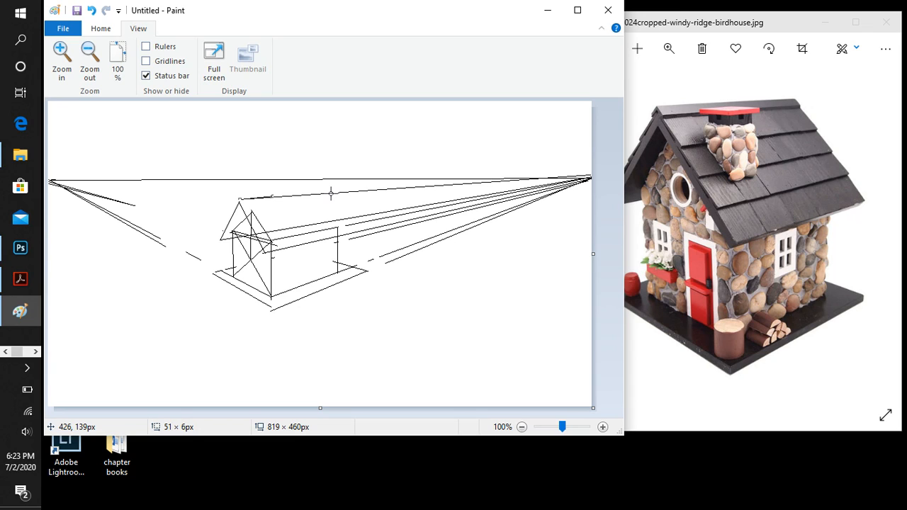
mouse_move(331, 192)
left_mouse_down()
mouse_move(352, 212)
mouse_move(355, 233)
left_mouse_up()
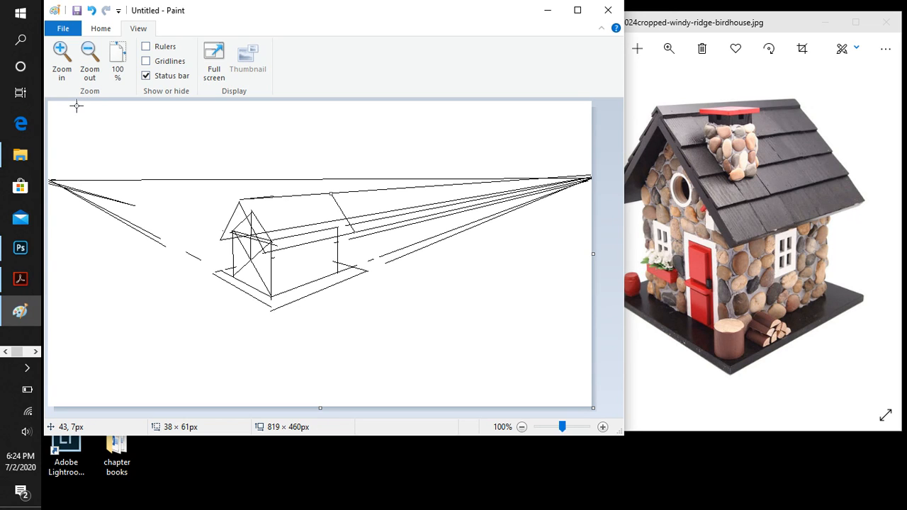
- Erase parts of the perspective guide lines between the far end of the roof and the right vanishing point
left_click(101, 30)
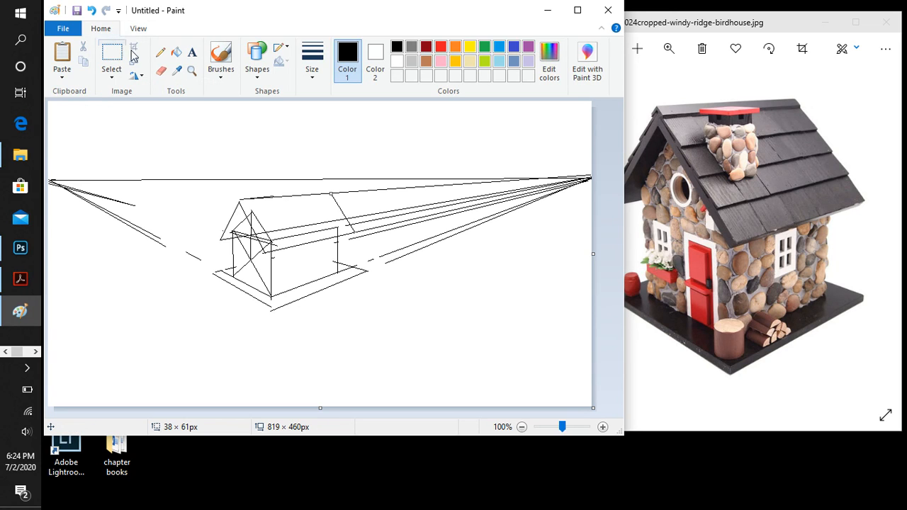
left_click(161, 72)
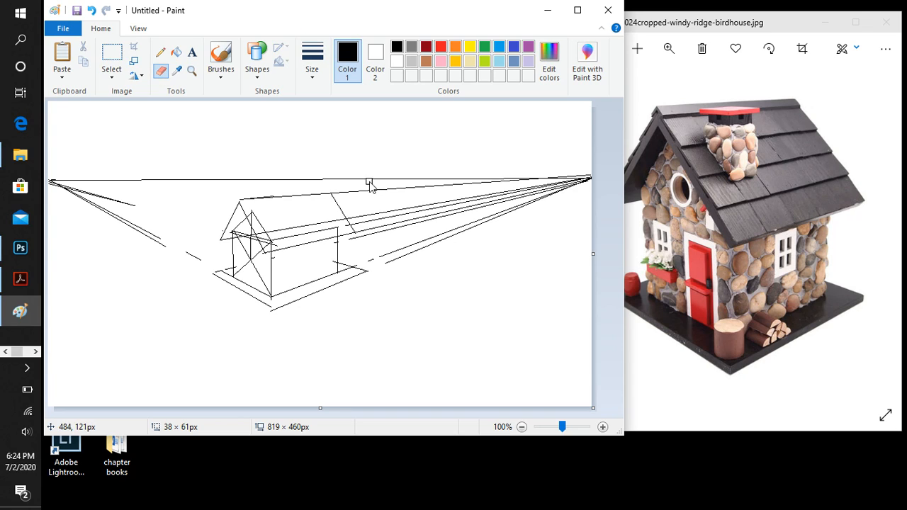
mouse_move(340, 194)
left_mouse_down()
mouse_move(371, 242)
mouse_move(364, 234)
mouse_move(364, 260)
mouse_move(438, 268)
left_mouse_up()
mouse_move(375, 233)
left_mouse_down()
mouse_move(349, 185)
mouse_move(398, 236)
mouse_move(355, 182)
mouse_move(409, 174)
mouse_move(434, 228)
mouse_move(475, 194)
mouse_move(515, 185)
left_mouse_up()
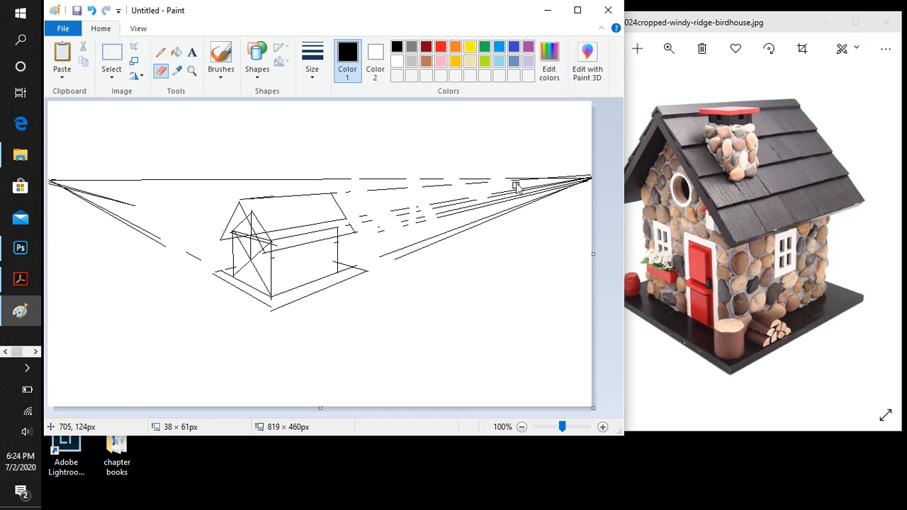
- Erase the wall and gable lines overlapping the roof and most of the crossing diagonals on the narrower wall
left_click_drag(171, 248, 162, 243)
mouse_move(273, 238)
left_mouse_down()
mouse_move(328, 230)
mouse_move(273, 240)
left_mouse_up()
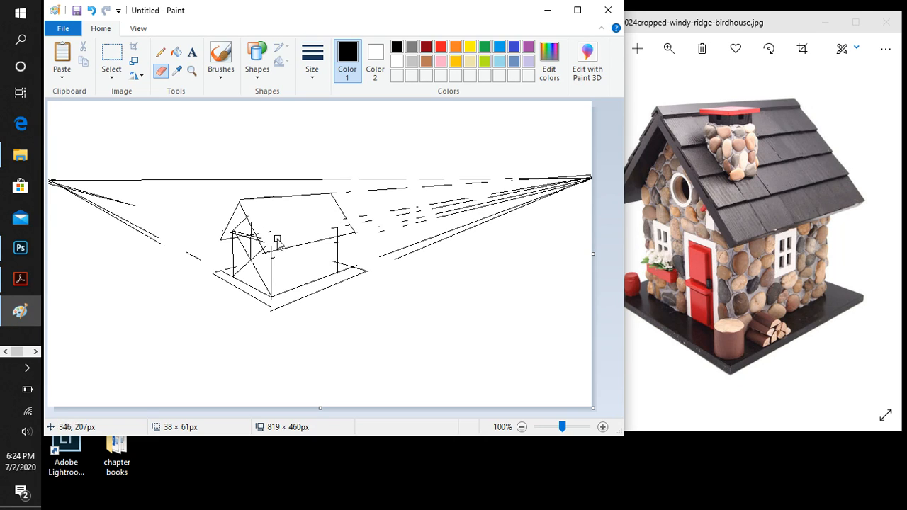
mouse_move(245, 232)
left_mouse_down()
mouse_move(252, 238)
mouse_move(243, 232)
mouse_move(242, 246)
mouse_move(261, 262)
mouse_move(248, 236)
mouse_move(247, 274)
mouse_move(267, 290)
left_mouse_up()
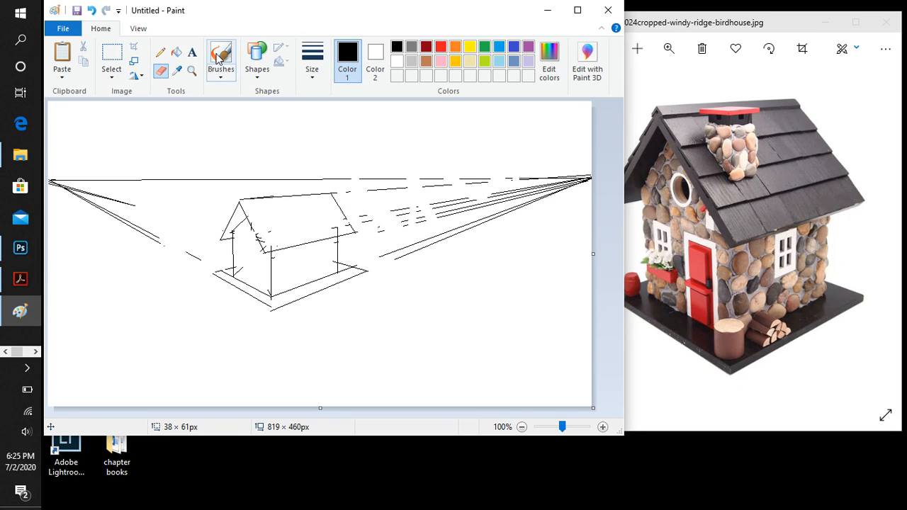
- Draw the chimney's right face on the roof with the Line shape, as two vertical edges joined by a short base line, the first about 44 px high
left_click(255, 62)
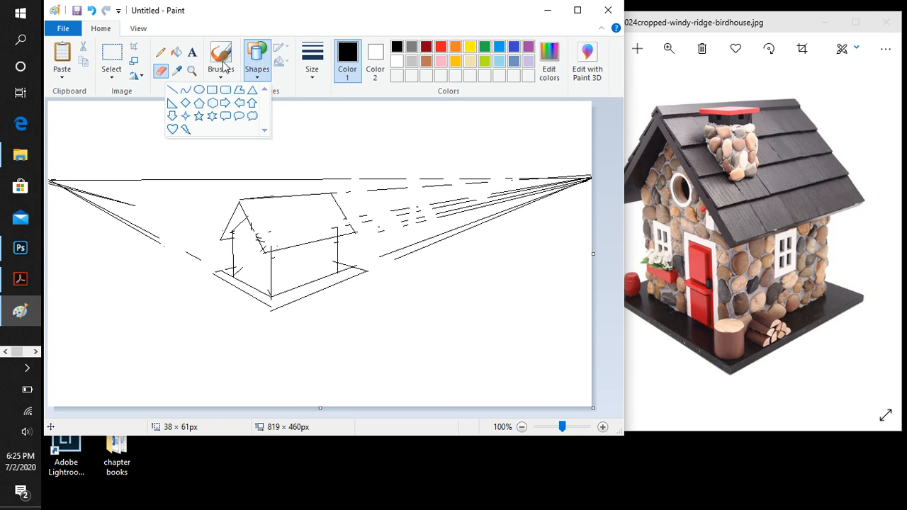
left_click(172, 90)
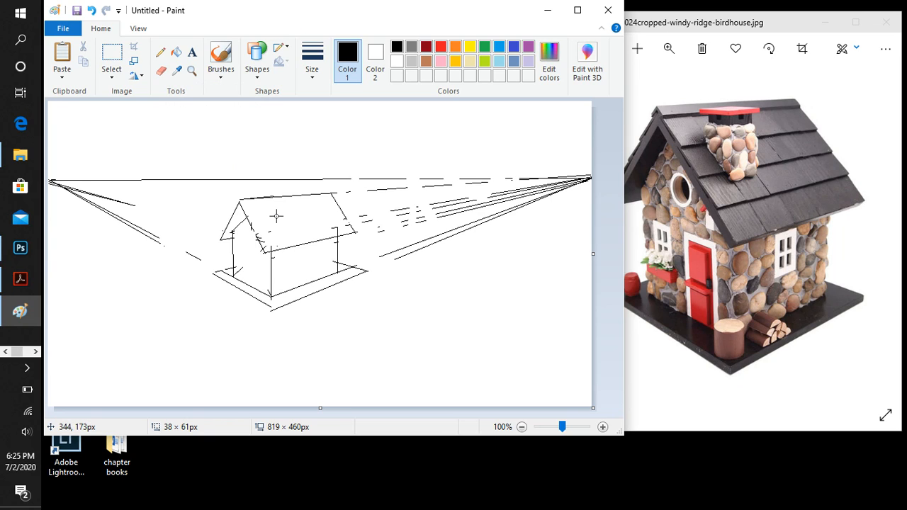
left_click_drag(279, 228, 278, 200)
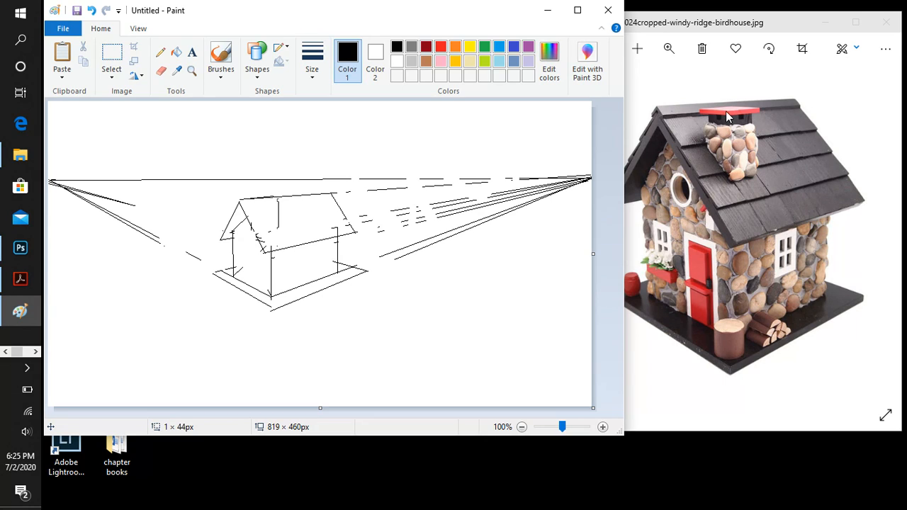
left_click(290, 220)
mouse_move(277, 228)
left_mouse_down()
mouse_move(447, 210)
mouse_move(594, 174)
mouse_move(422, 188)
mouse_move(294, 226)
left_mouse_up()
mouse_move(290, 225)
left_mouse_down()
mouse_move(291, 212)
mouse_move(291, 227)
left_mouse_up()
left_click(305, 226)
left_click_drag(290, 199, 290, 231)
- Add the chimney's left face with a base edge sloping up the roof and an outer vertical edge about 23 px high
left_click_drag(279, 228, 260, 234)
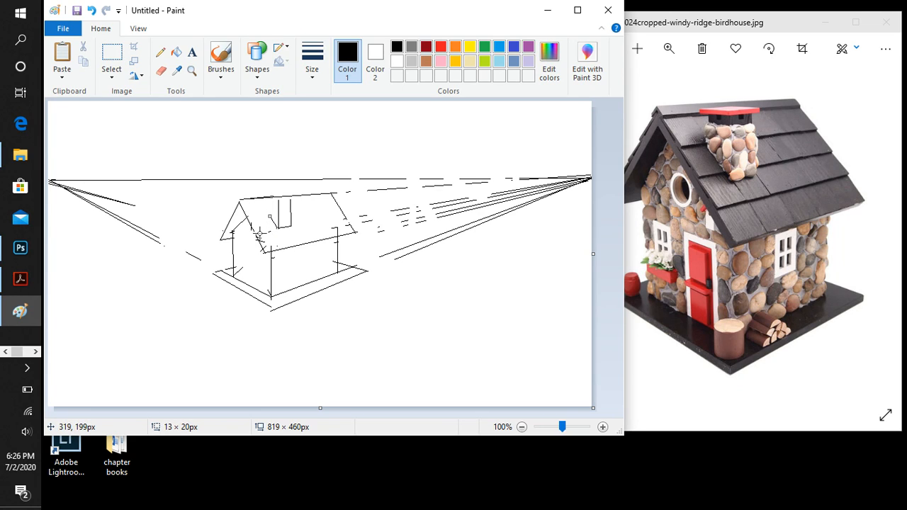
left_click(259, 204)
left_click_drag(273, 216, 272, 198)
left_click(92, 10)
left_click_drag(269, 216, 269, 202)
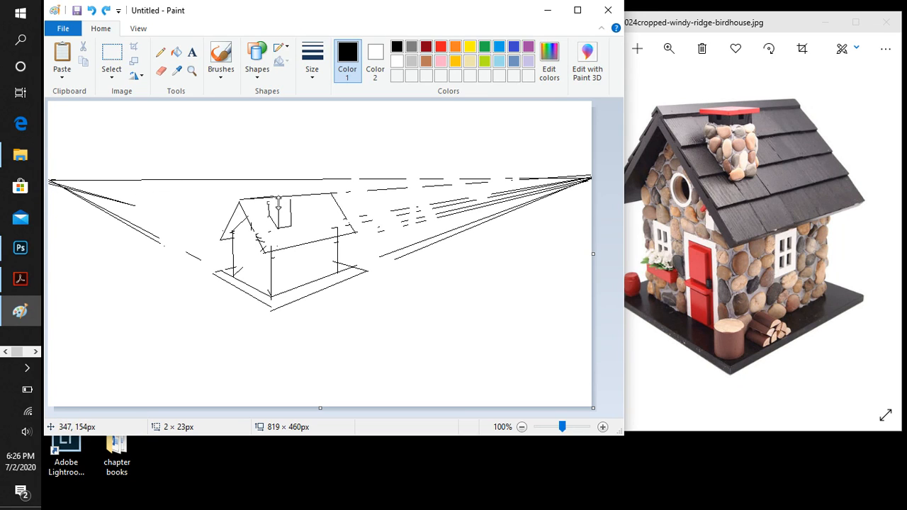
- Close the top of the chimney with short lines across both faces, and minimise the drawing window
mouse_move(279, 202)
left_mouse_down()
mouse_move(54, 185)
mouse_move(276, 203)
mouse_move(267, 202)
left_mouse_up()
left_click_drag(278, 202, 279, 200)
left_click(306, 201)
left_click_drag(290, 199, 279, 201)
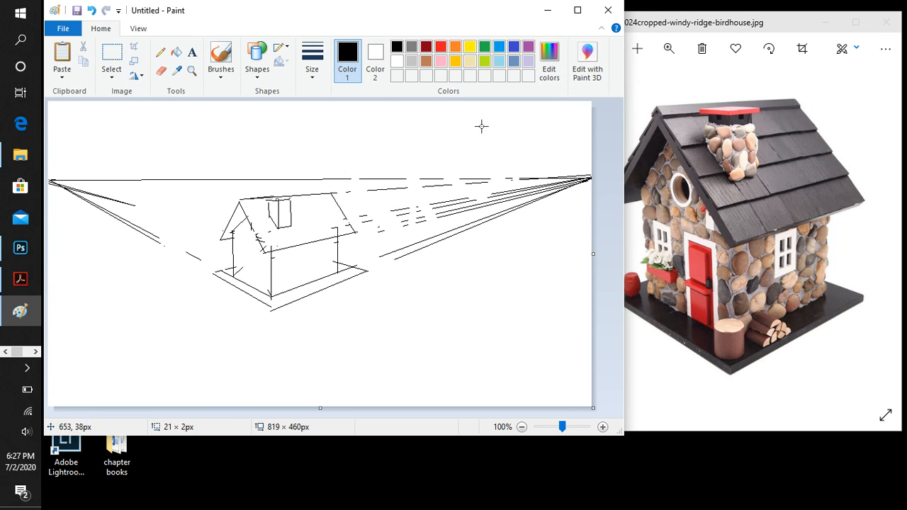
left_click(548, 11)
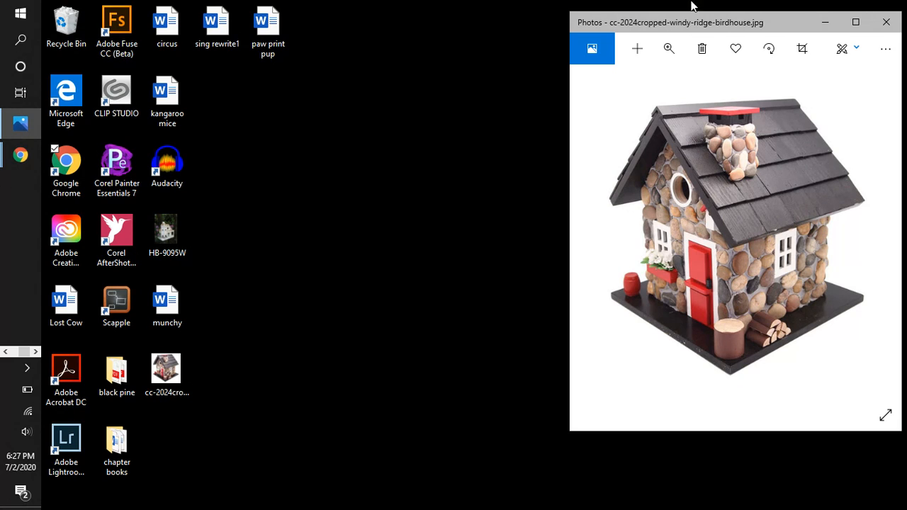